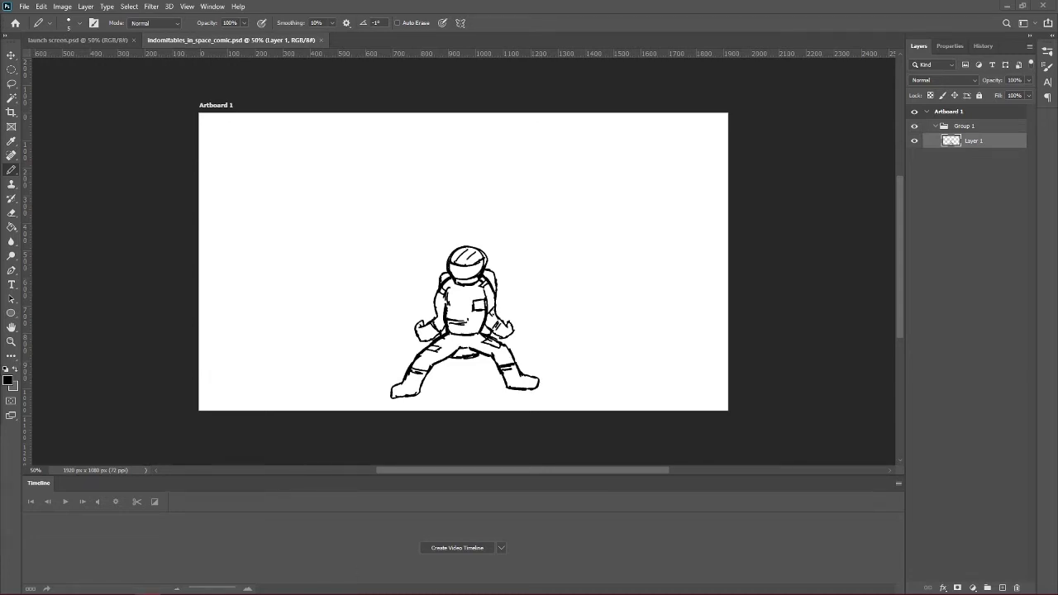
# Step: Scale the astronaut down toward the bottom-left and shade its helmet and torso flat grey
pyautogui.hotkey('ctrl', 't')
pyautogui.moveTo(540, 245); pyautogui.dragTo(471, 316)
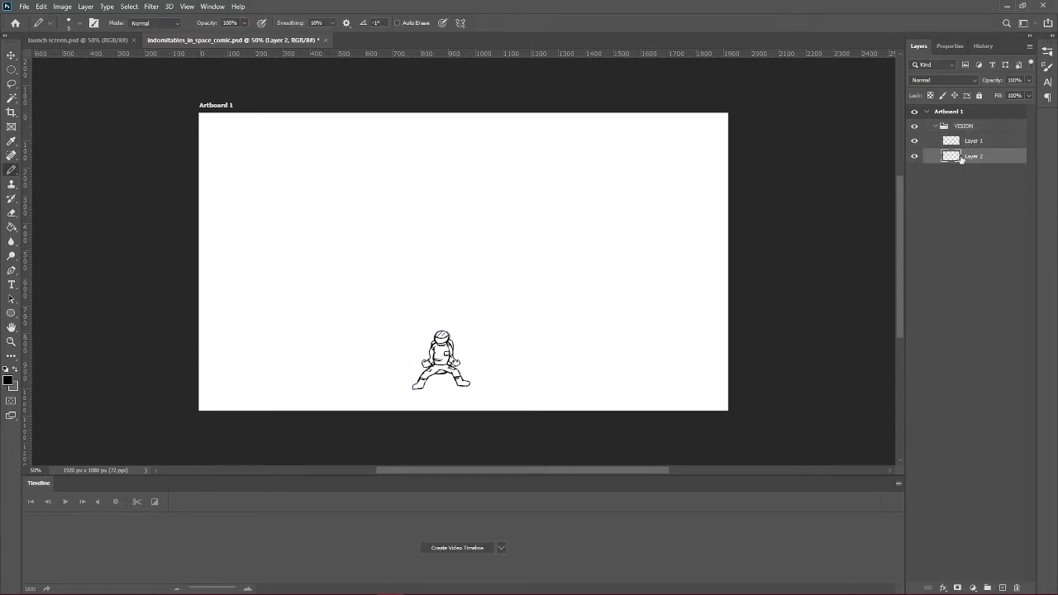
pyautogui.scroll(2, 441, 397)
pyautogui.scroll(2, 440, 396)
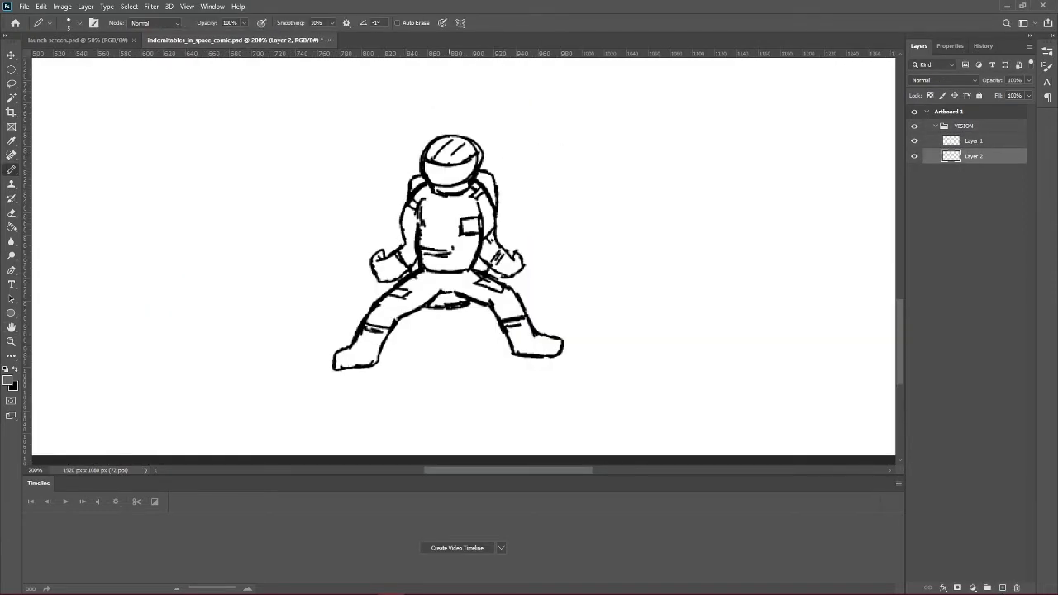
pyautogui.moveTo(451, 147); pyautogui.dragTo(430, 207)
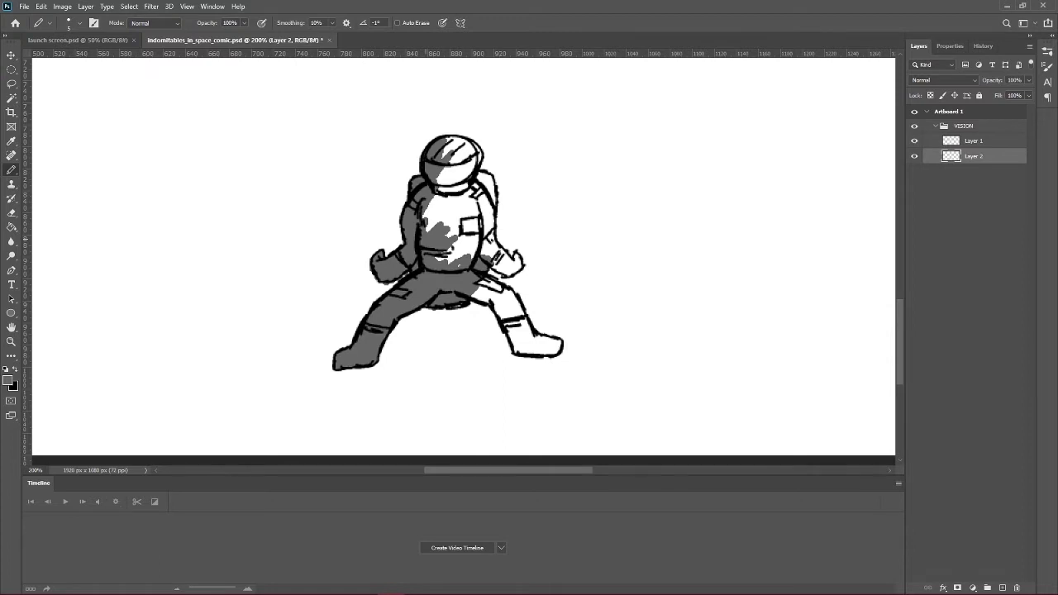
pyautogui.moveTo(438, 235); pyautogui.dragTo(506, 263)
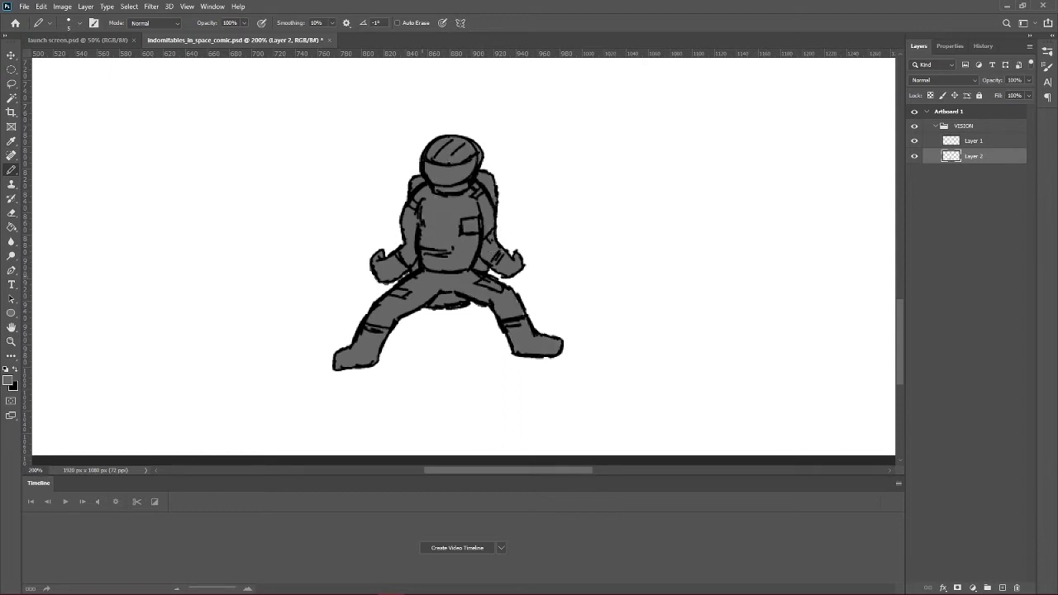
pyautogui.hotkey('ctrl', '-')
pyautogui.hotkey('ctrl', '-')
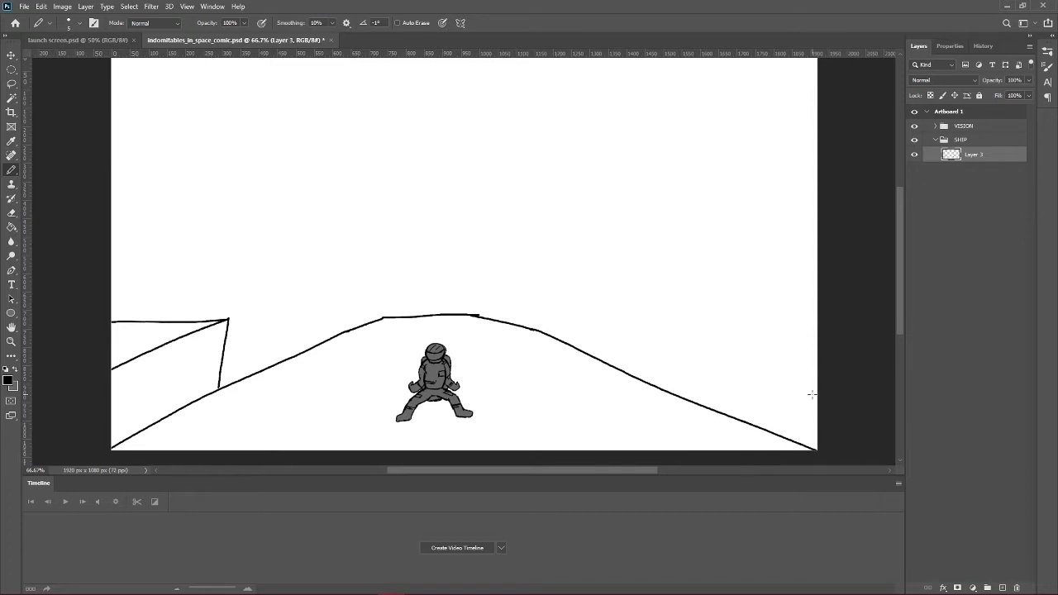
# Step: Draw an arc by the left engine and a deck panel, then paint the right flame yellow
pyautogui.moveTo(222, 353); pyautogui.dragTo(220, 378)
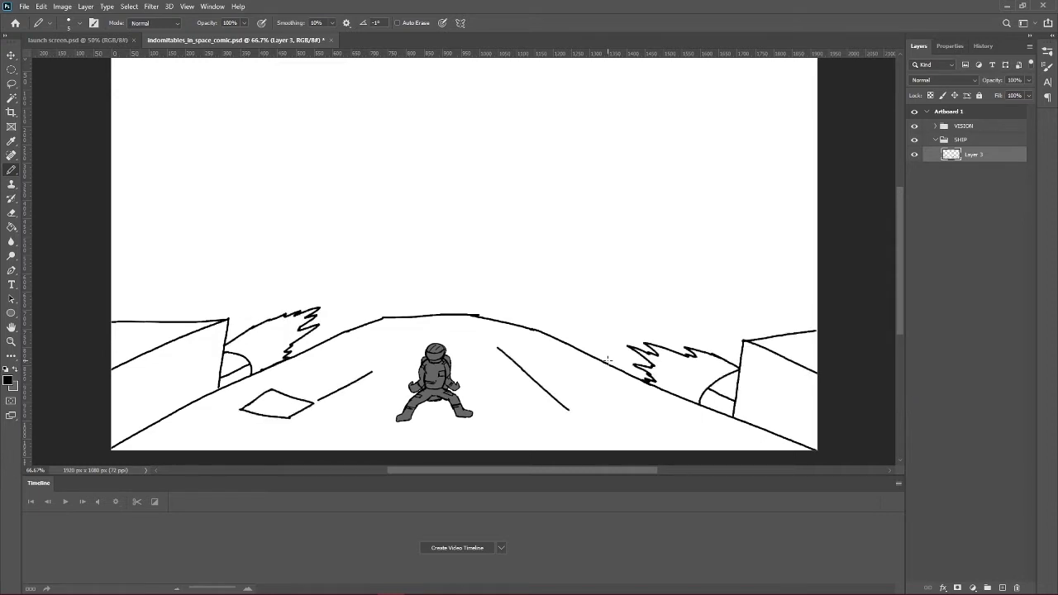
pyautogui.moveTo(376, 286)
pyautogui.mouseDown()
pyautogui.moveTo(336, 334)
pyautogui.moveTo(381, 283)
pyautogui.mouseUp()
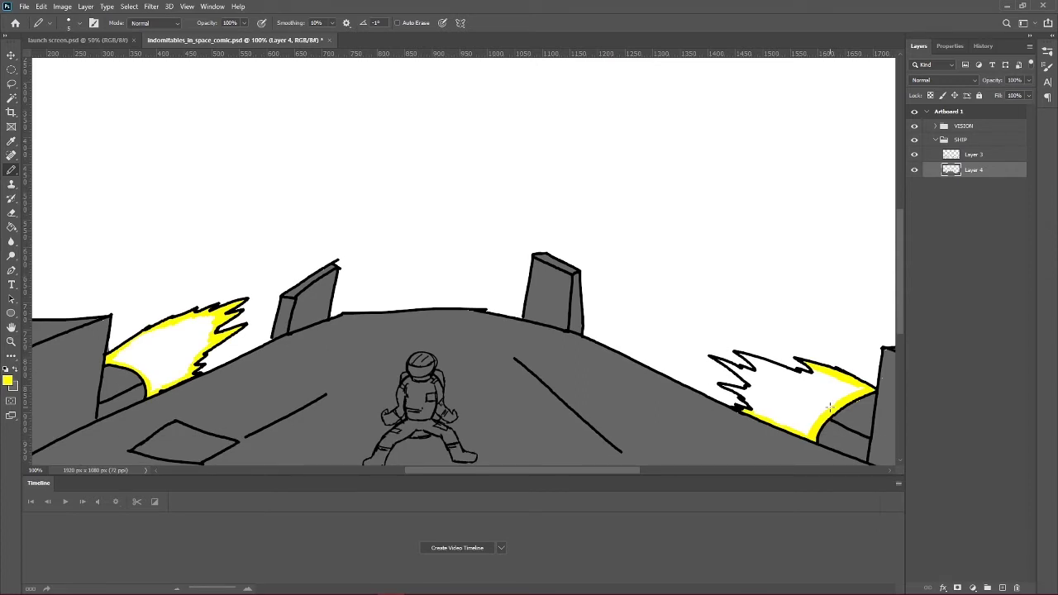
pyautogui.moveTo(814, 370); pyautogui.dragTo(728, 386)
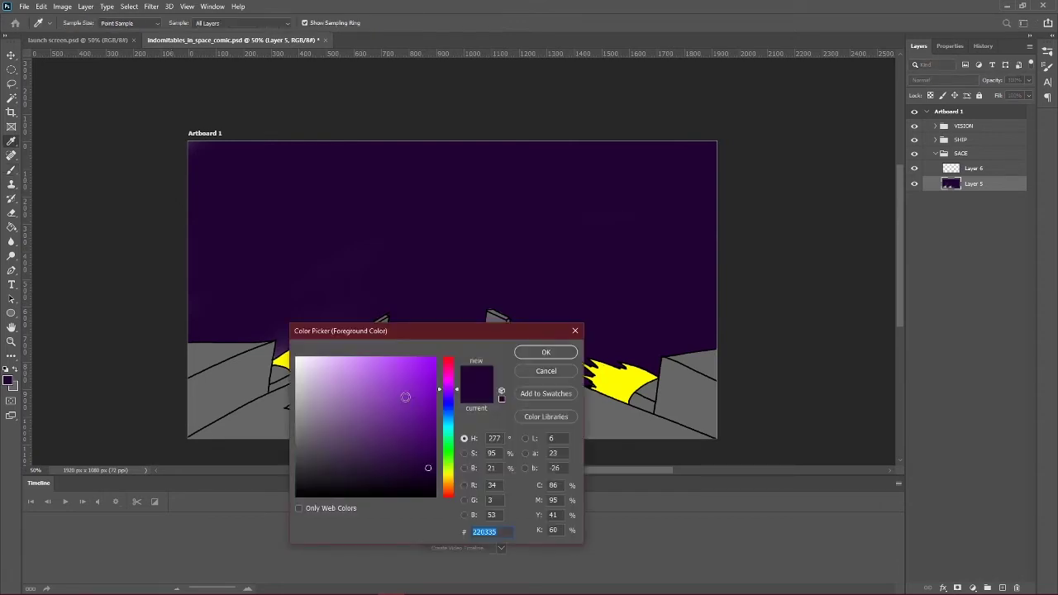
# Step: Choose a near-black purple and set the Mixer Brush to 10% smoothing and 80% wetness
pyautogui.click(317, 491)
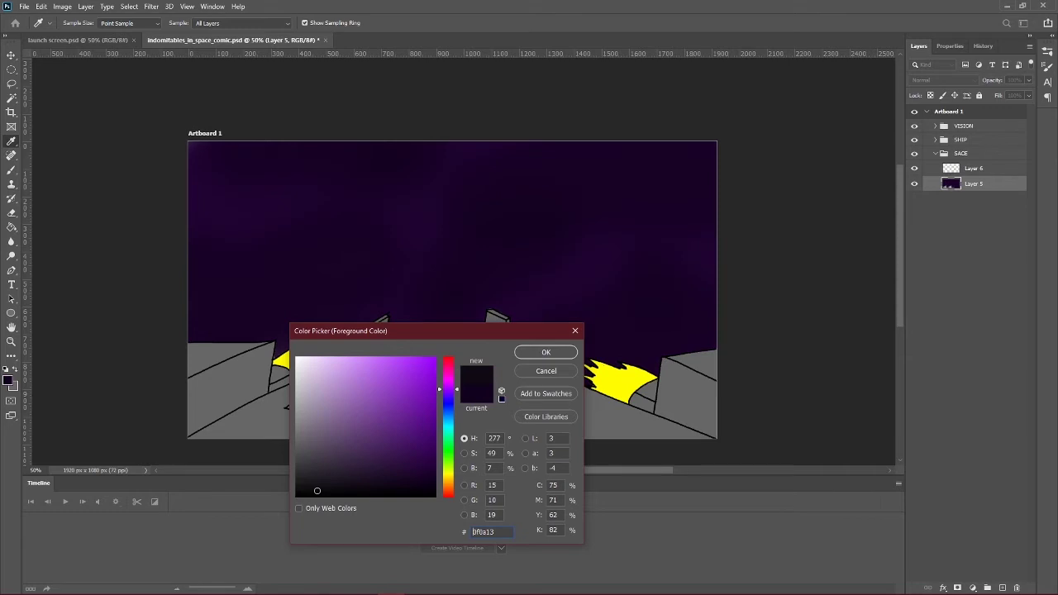
pyautogui.press('Return')
pyautogui.press('b')
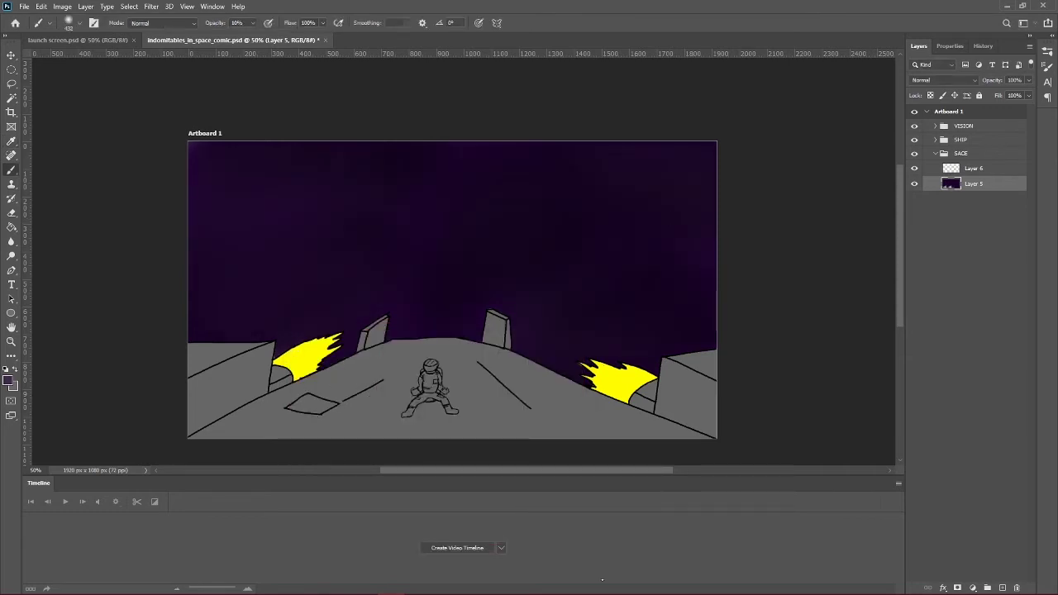
pyautogui.hotkey('shift', 'b')
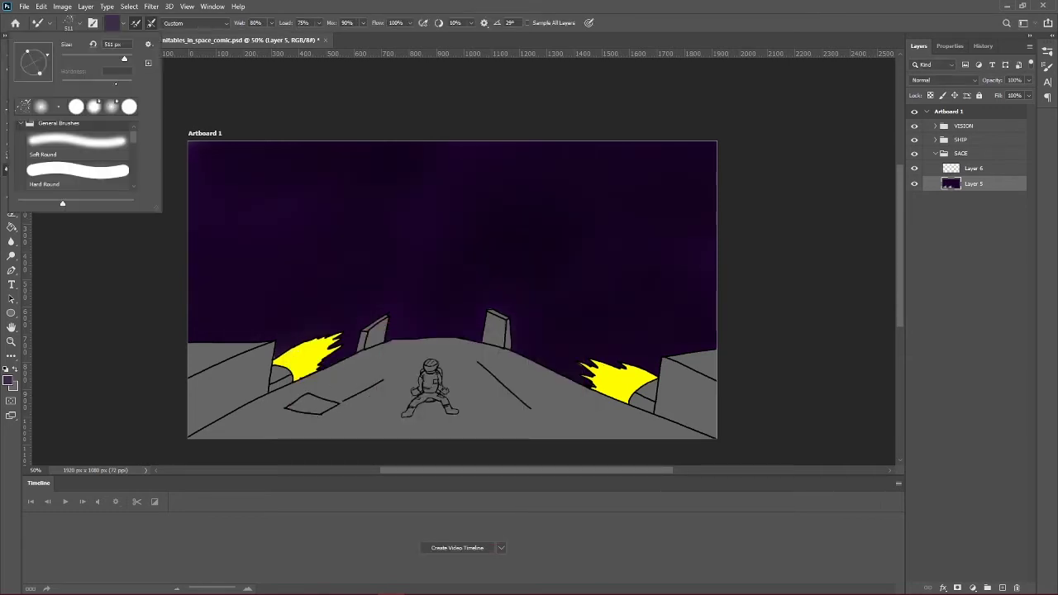
pyautogui.moveTo(470, 22); pyautogui.dragTo(481, 36)
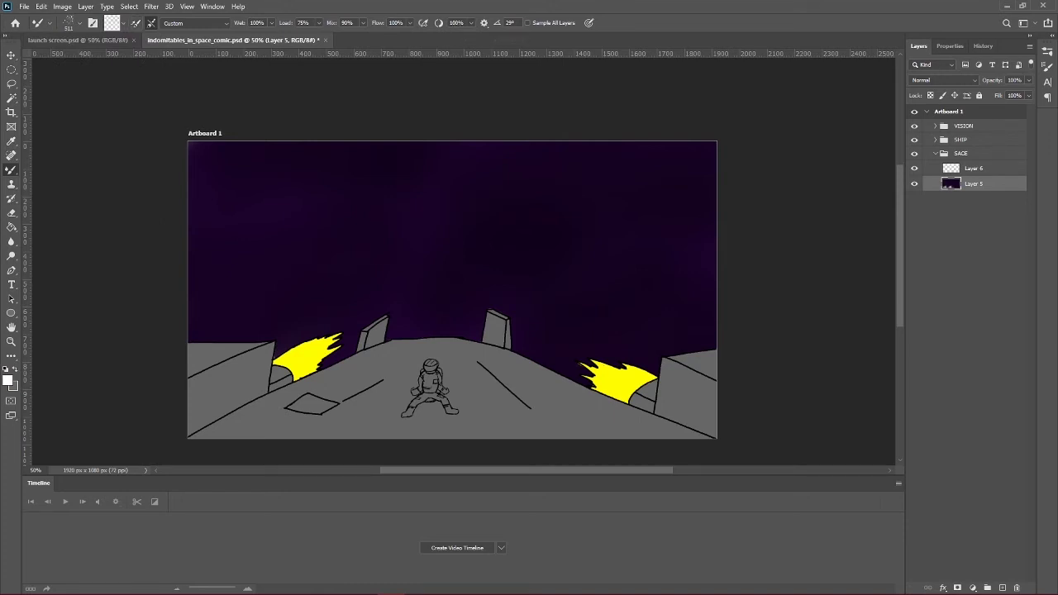
pyautogui.click(198, 22)
pyautogui.click(69, 23)
# Step: Try a blending stroke on the sky and undo it
pyautogui.click(354, 90)
pyautogui.moveTo(557, 214); pyautogui.dragTo(567, 206)
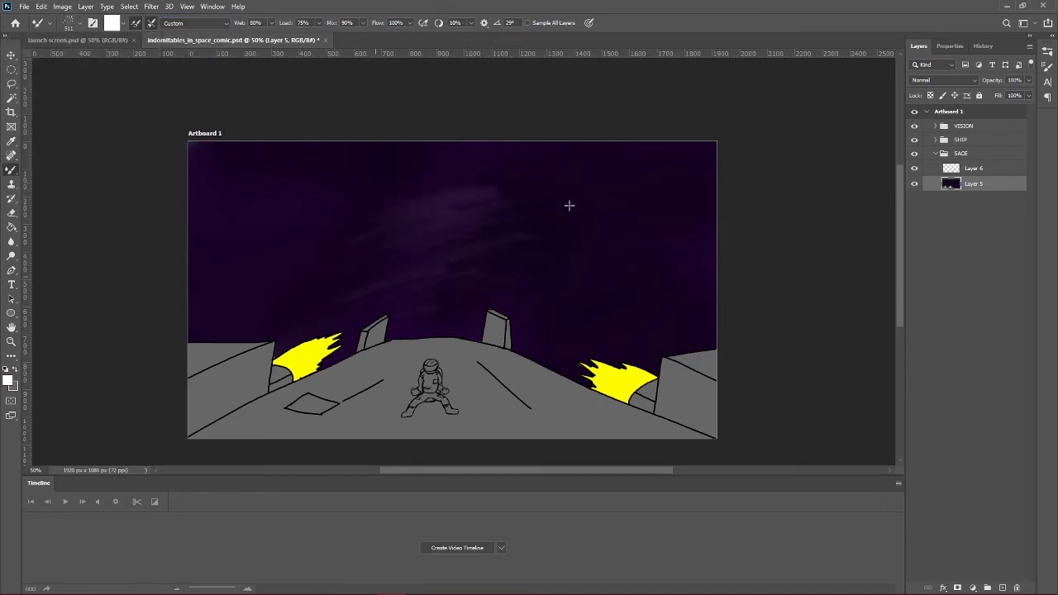
pyautogui.hotkey('ctrl', 'z')
# Step: Raise stroke smoothing to 100%, check the Hard Round brush preset, and collapse the SACE group
pyautogui.moveTo(468, 22); pyautogui.dragTo(558, 33)
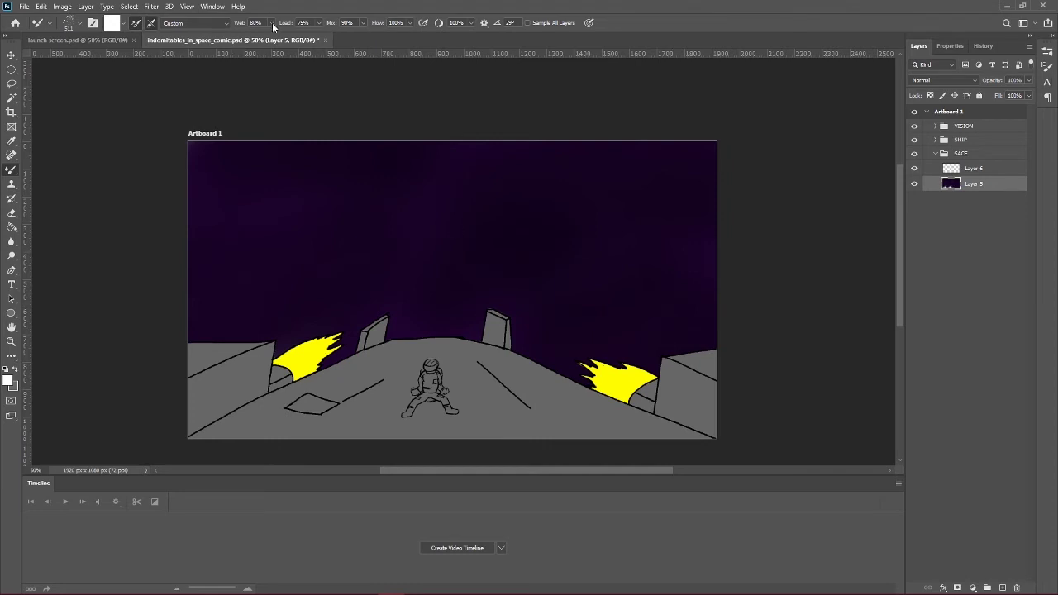
pyautogui.click(69, 22)
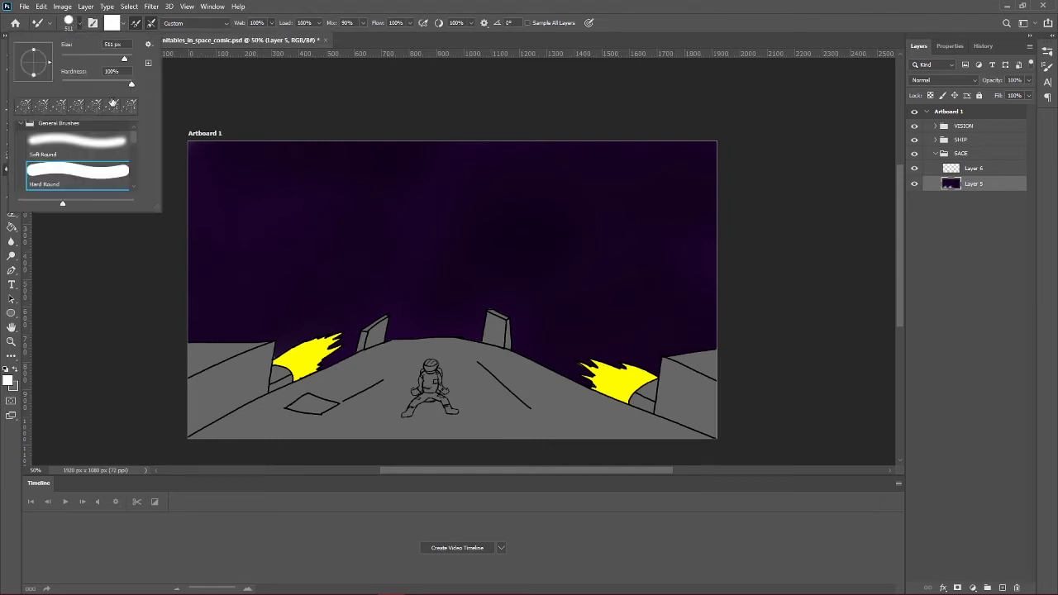
pyautogui.scroll(3, 413, 267)
pyautogui.click(414, 267)
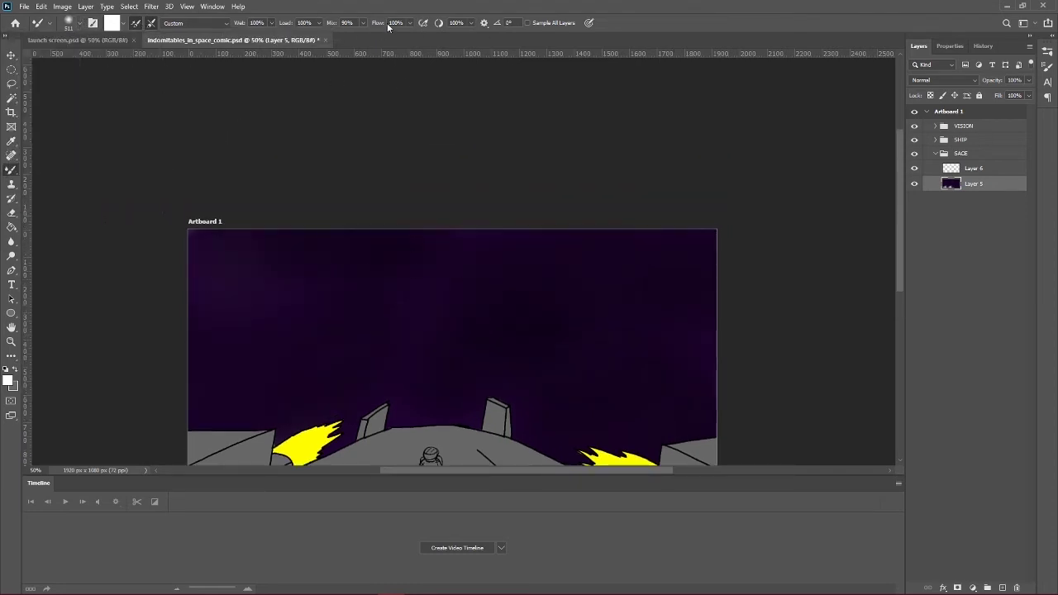
pyautogui.scroll(-5, 633, 388)
pyautogui.click(935, 153)
pyautogui.click(983, 118)
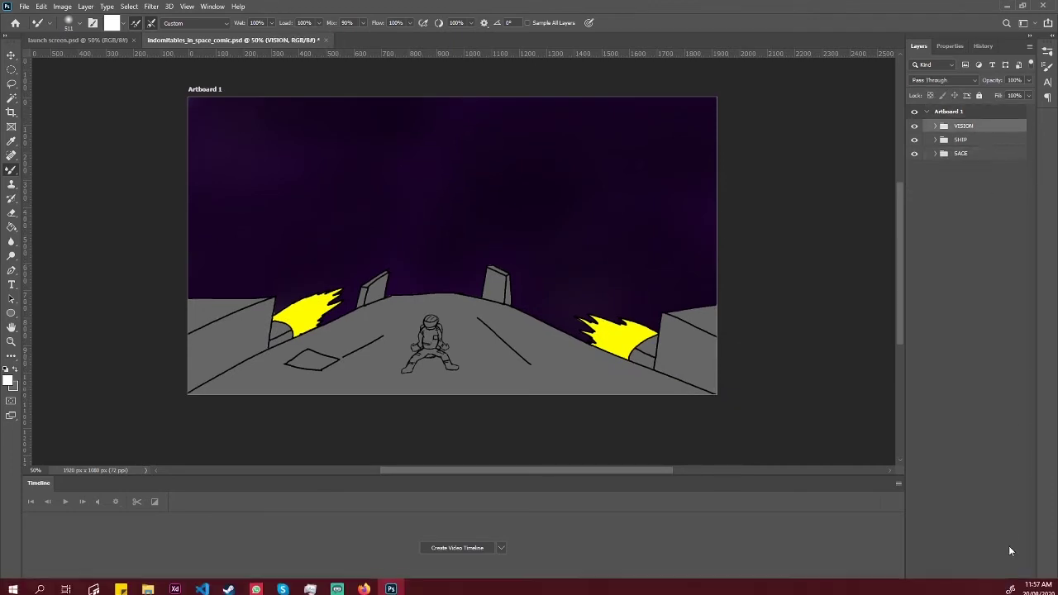
pyautogui.hotkey('ctrl', 'shift', 'alt', 'n')
pyautogui.doubleClick(964, 126)
pyautogui.write('LAZAR')
pyautogui.press('Return')
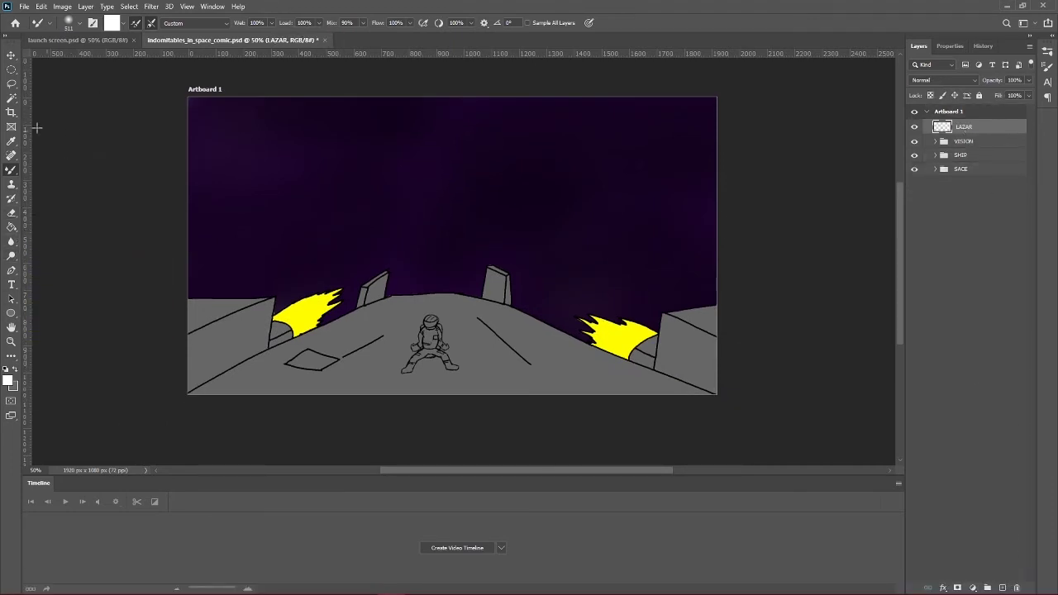
pyautogui.rightClick(12, 170)
pyautogui.click(58, 181)
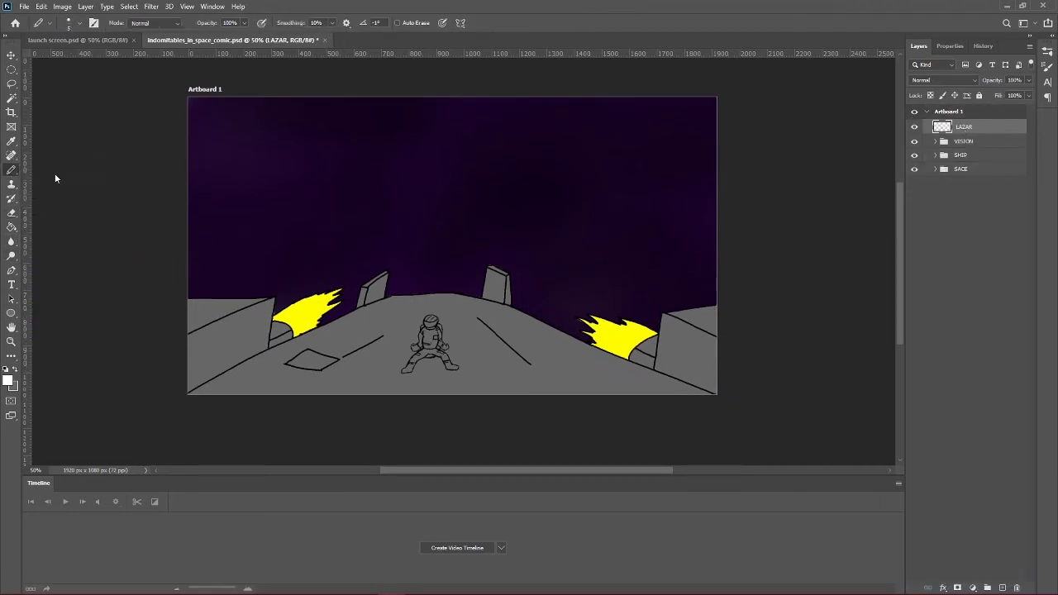
pyautogui.hotkey('shift', 'b')
pyautogui.hotkey('shift', 'b')
pyautogui.click(76, 23)
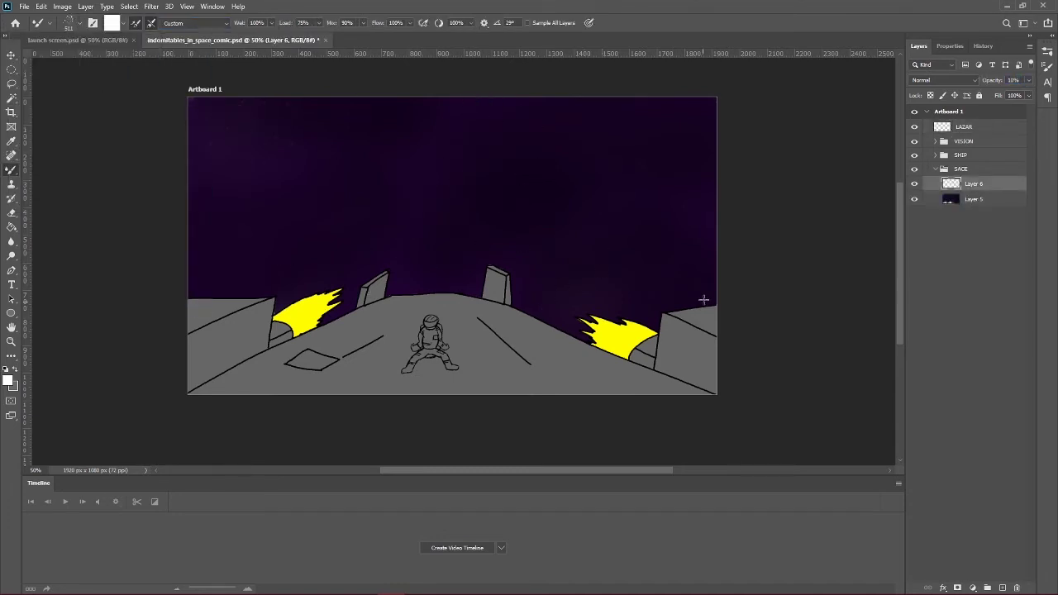
pyautogui.click(76, 23)
pyautogui.click(122, 112)
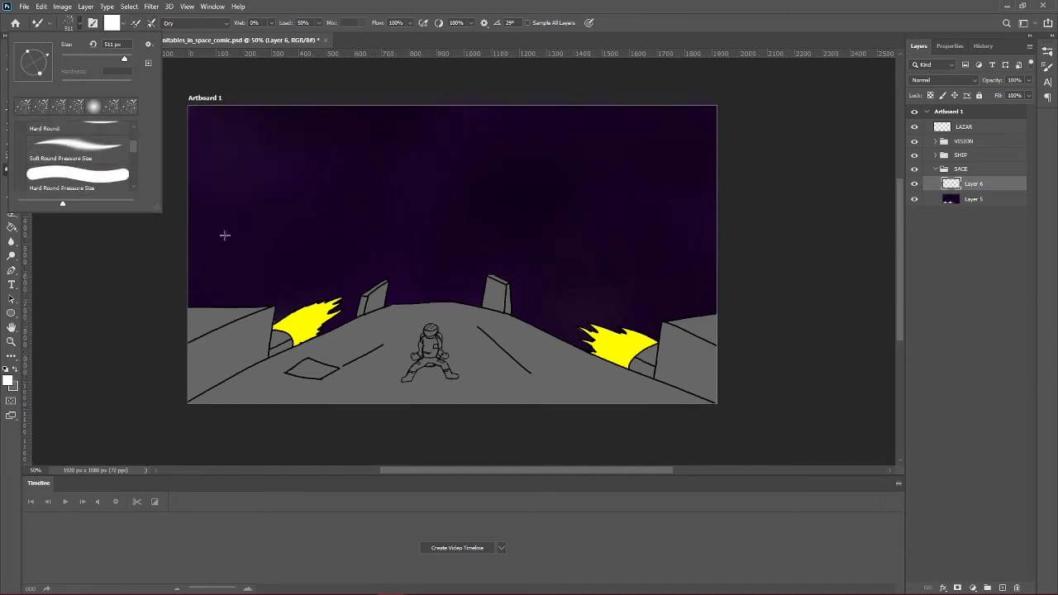
pyautogui.click(76, 23)
pyautogui.click(76, 23)
pyautogui.click(91, 23)
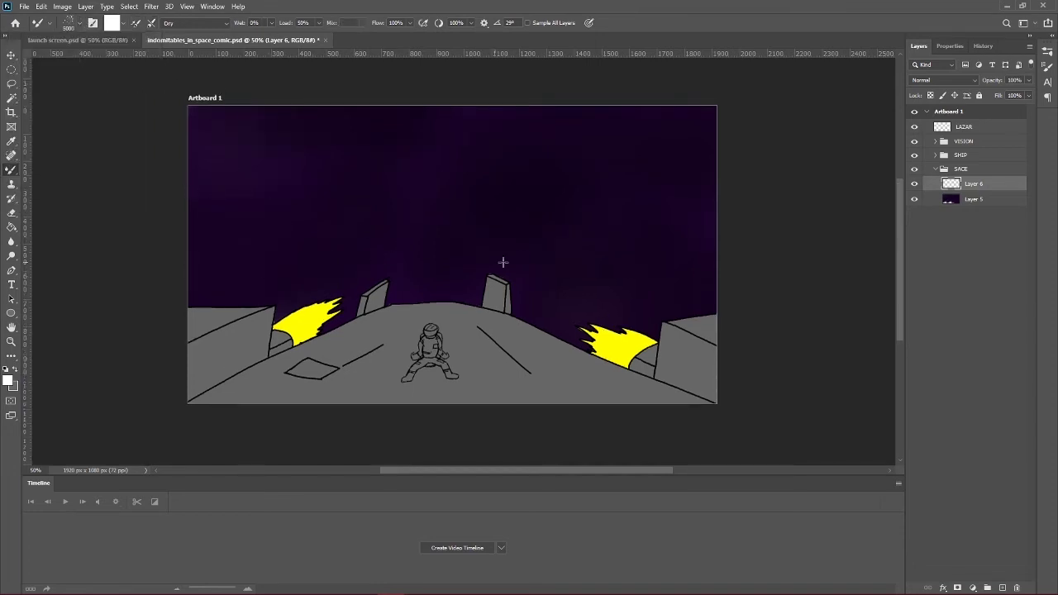
pyautogui.click(522, 287)
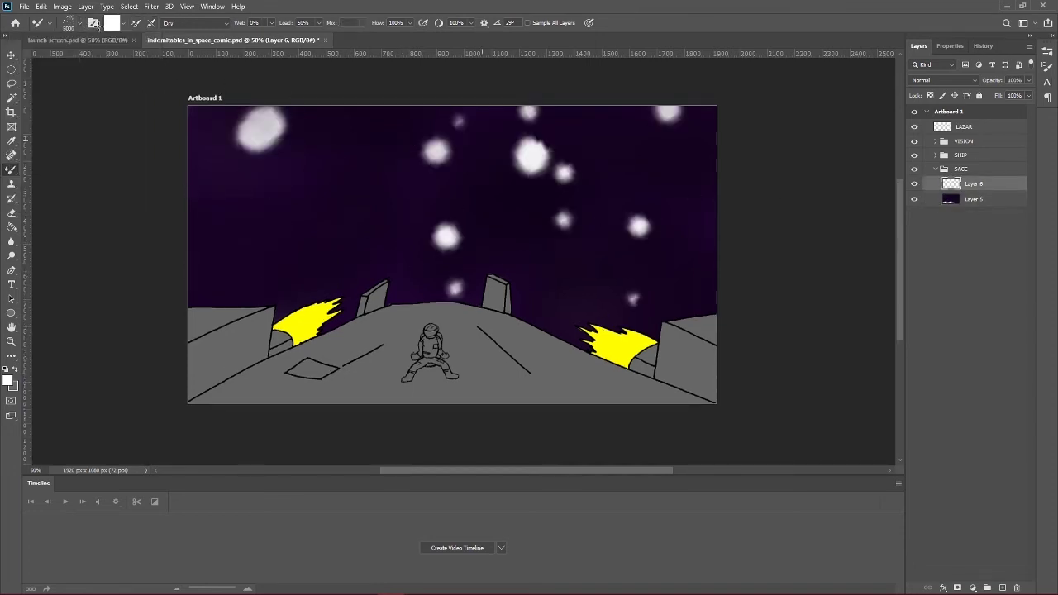
pyautogui.hotkey('ctrl', 'z')
pyautogui.rightClick(11, 54)
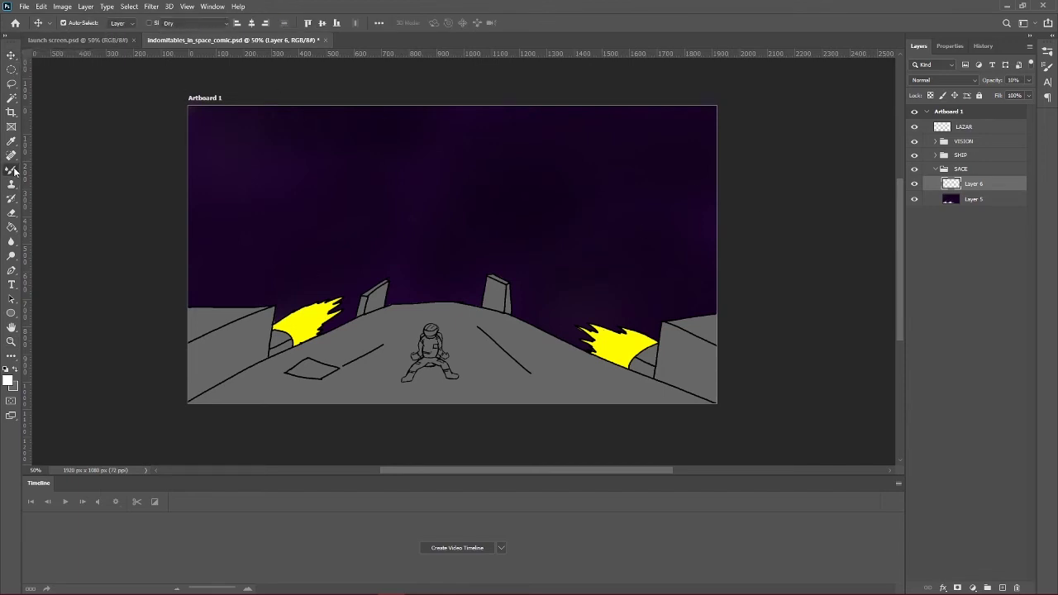
# Step: Set the foreground colour to yellow, starting from hex acc936
pyautogui.click(11, 140)
pyautogui.click(8, 380)
pyautogui.write('acc936')
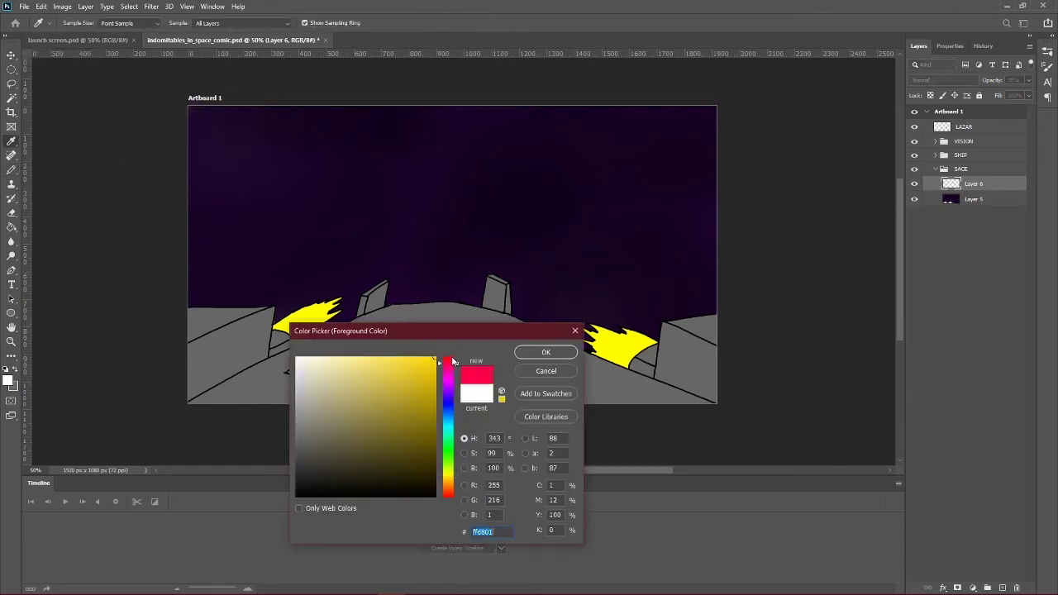
pyautogui.click(591, 331)
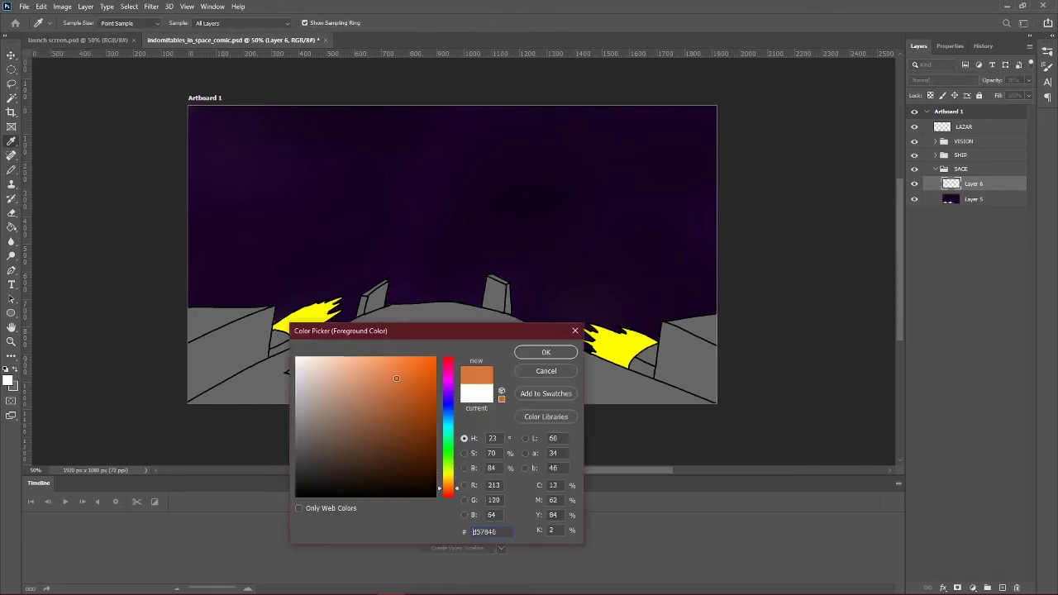
pyautogui.click(620, 341)
pyautogui.click(545, 352)
# Step: Add a layer named LAZAR FAR below LAZAR, then try a yellow beam stroke and undo it
pyautogui.press('b')
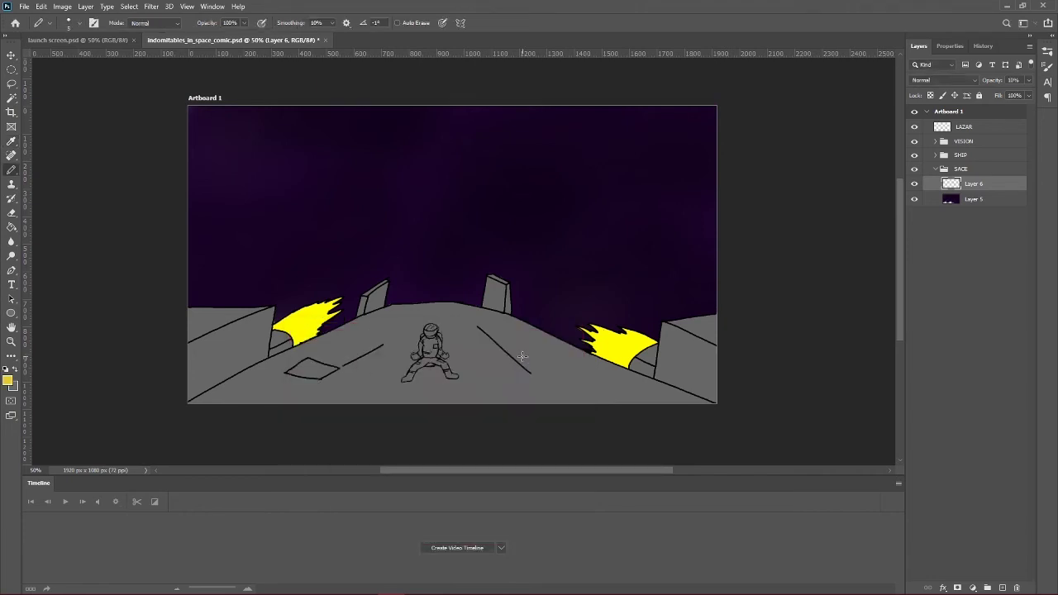
pyautogui.moveTo(974, 184); pyautogui.dragTo(967, 134)
pyautogui.doubleClick(969, 142)
pyautogui.write('LAZAR FAR')
pyautogui.press('Return')
pyautogui.click(964, 126)
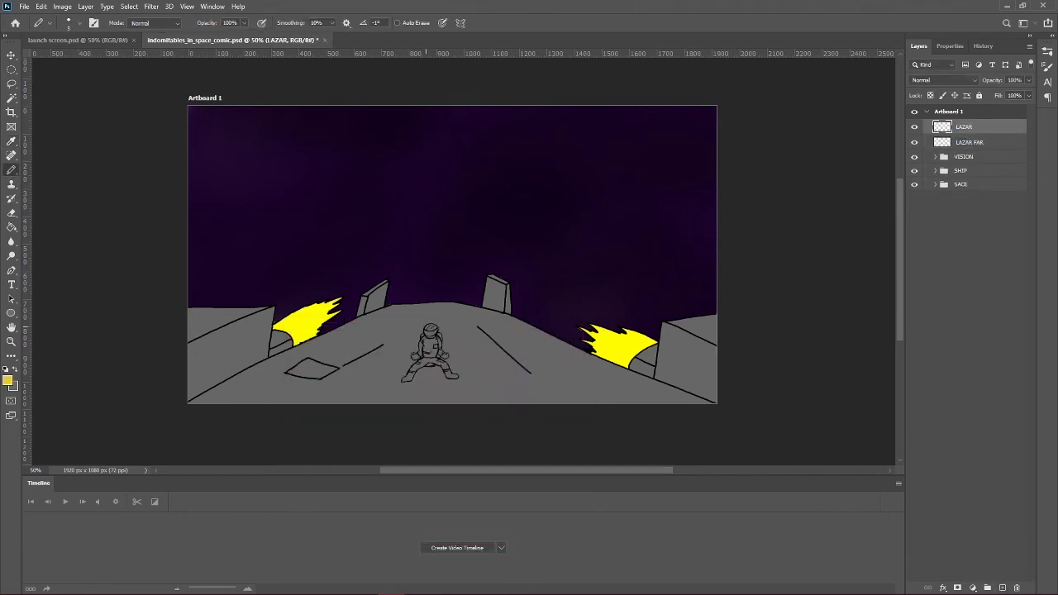
pyautogui.moveTo(413, 107); pyautogui.dragTo(417, 327)
pyautogui.hotkey('ctrl', 'z')
# Step: Create a METEOR group, switch the paint colour to black, and add a new layer inside it
pyautogui.click(987, 588)
pyautogui.doubleClick(965, 125)
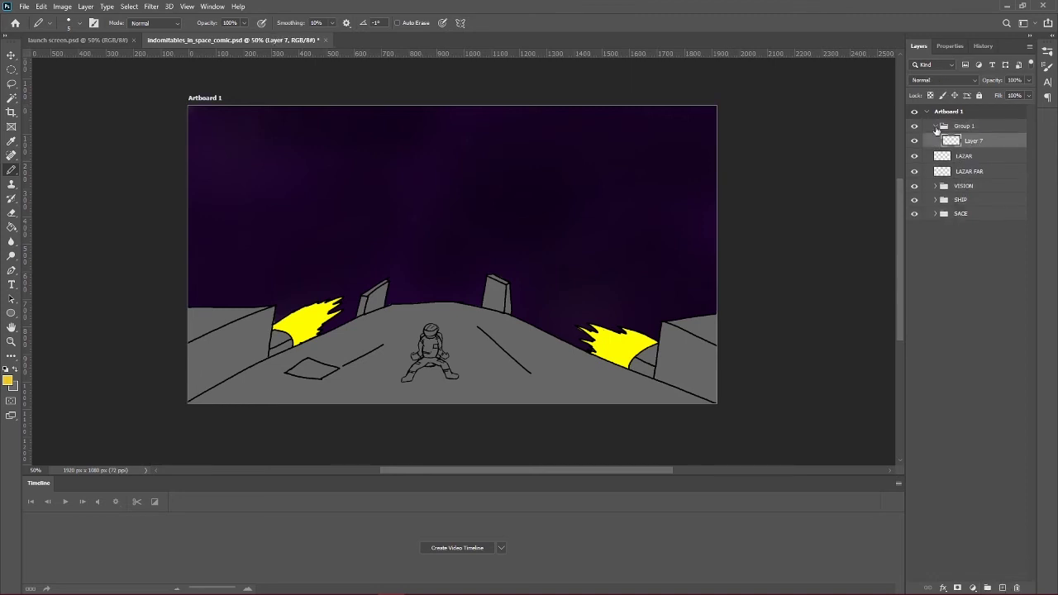
pyautogui.write('METEOR')
pyautogui.press('Return')
pyautogui.press('x')
pyautogui.hotkey('ctrl', 'shift', 'alt', 'n')
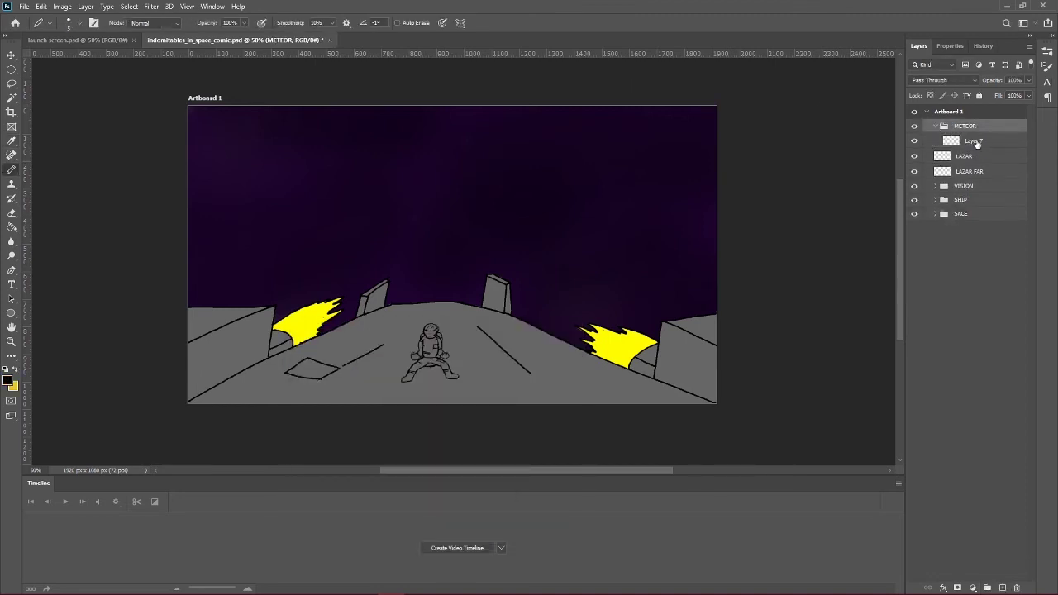
# Step: Sketch the meteor's curved edge and craters across the top, adding Layers 8 and 9
pyautogui.moveTo(326, 122)
pyautogui.mouseDown()
pyautogui.moveTo(489, 114)
pyautogui.moveTo(686, 123)
pyautogui.moveTo(437, 168)
pyautogui.mouseUp()
pyautogui.hotkey('ctrl', 'shift', 'alt', 'n')
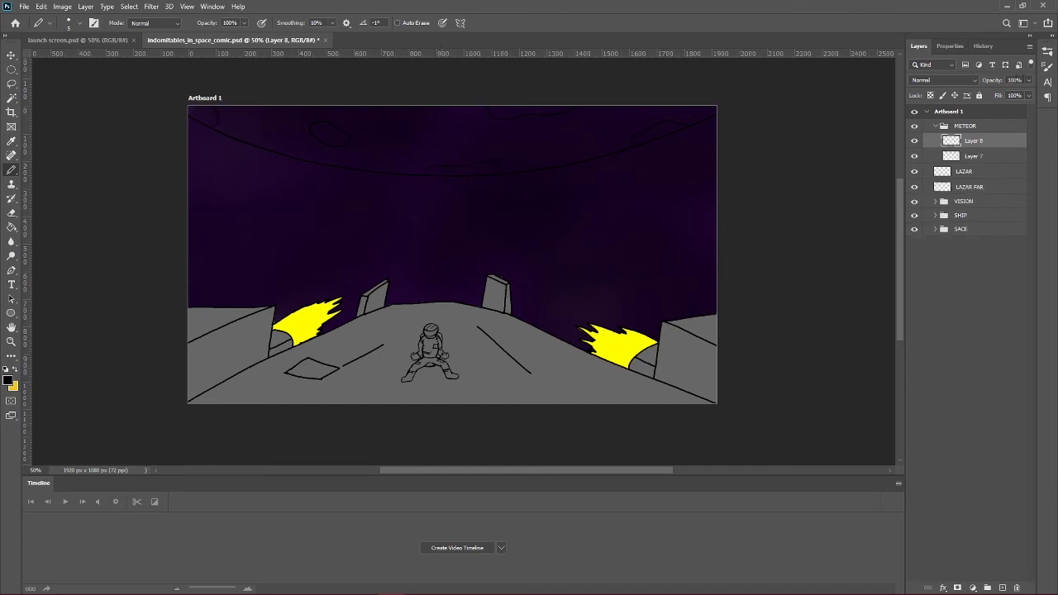
pyautogui.moveTo(988, 80); pyautogui.dragTo(967, 80)
pyautogui.hotkey('ctrl', 'shift', 'alt', 'n')
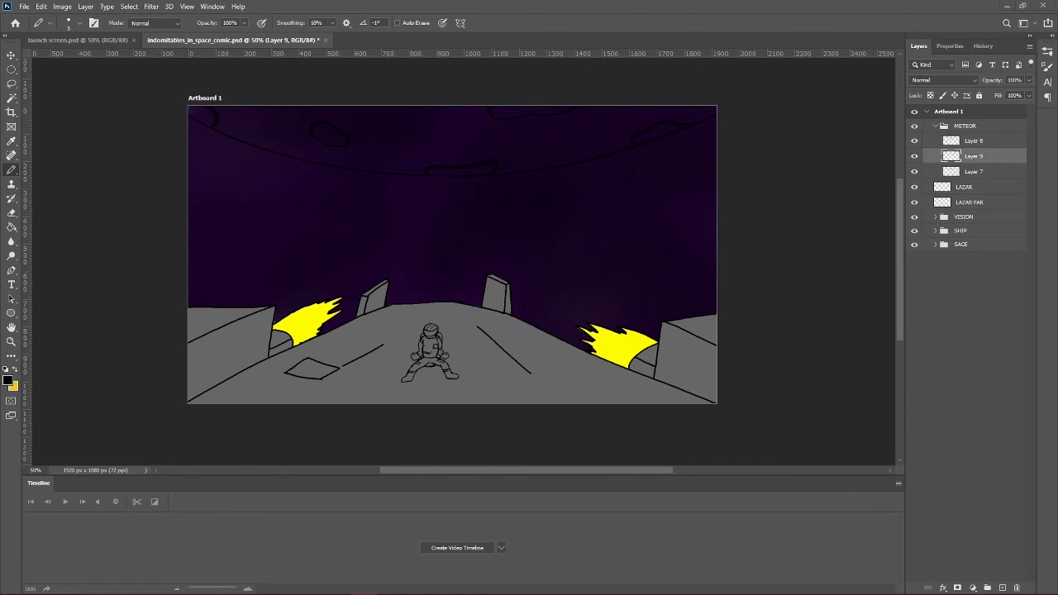
# Step: Pick near-black red #0e0202 and move Layer 9 beneath Layer 7 to fill the meteor
pyautogui.click(7, 379)
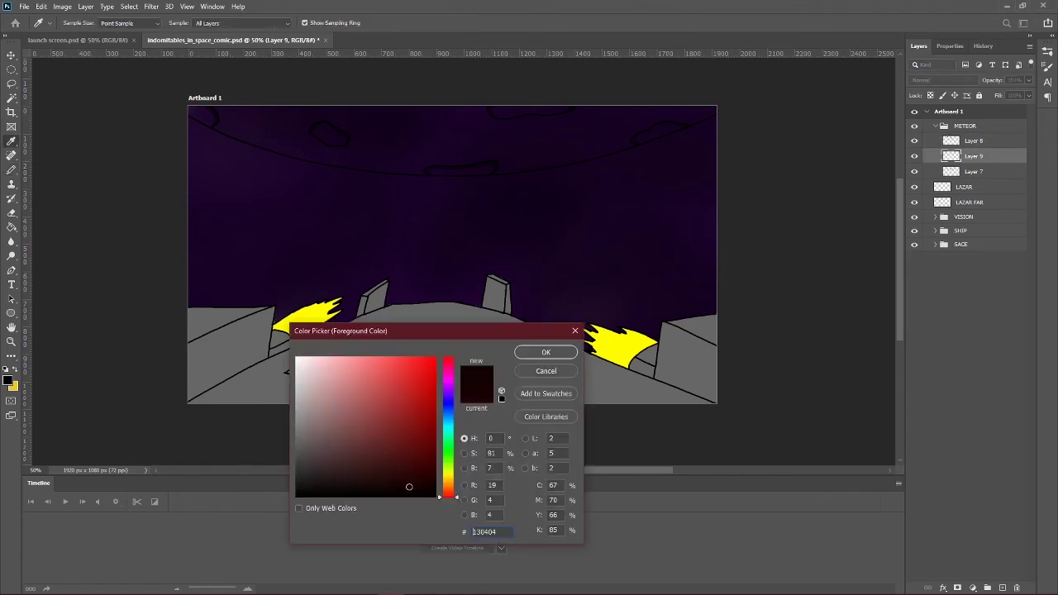
pyautogui.click(414, 490)
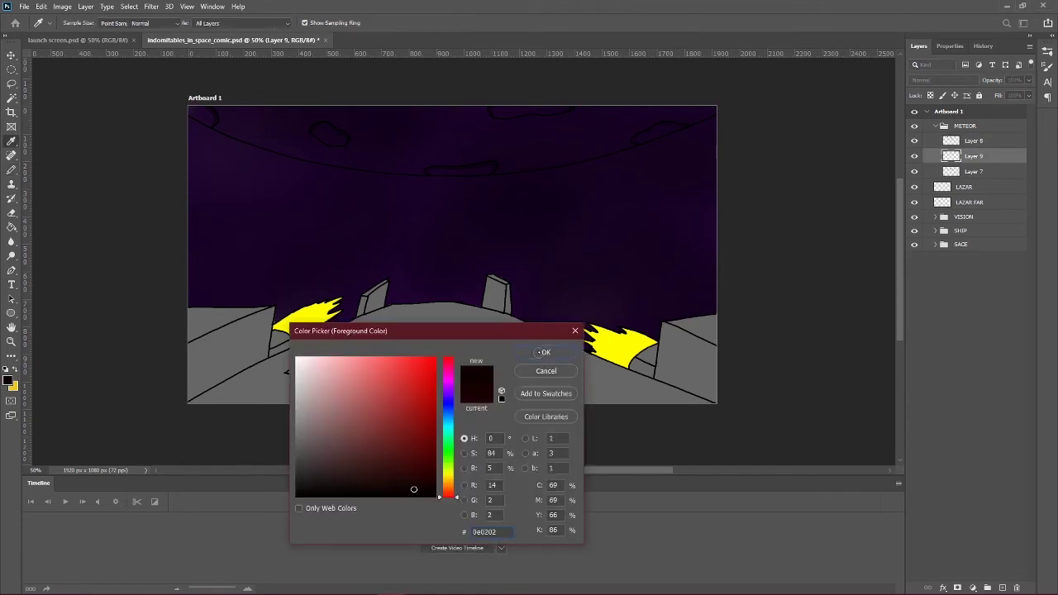
pyautogui.click(538, 352)
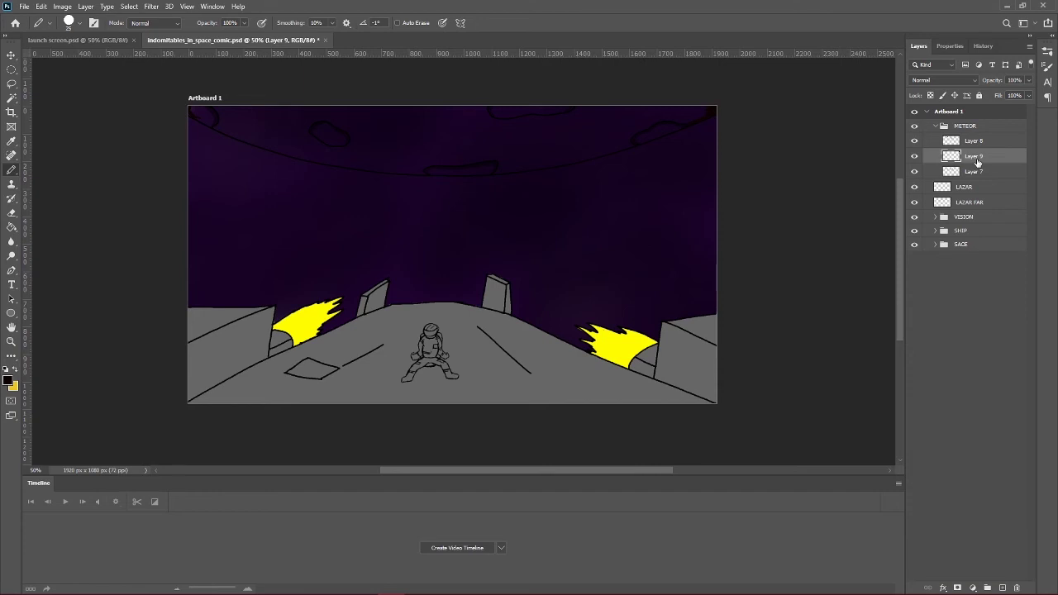
pyautogui.moveTo(978, 163); pyautogui.dragTo(976, 176)
pyautogui.press('g')
pyautogui.click(452, 141)
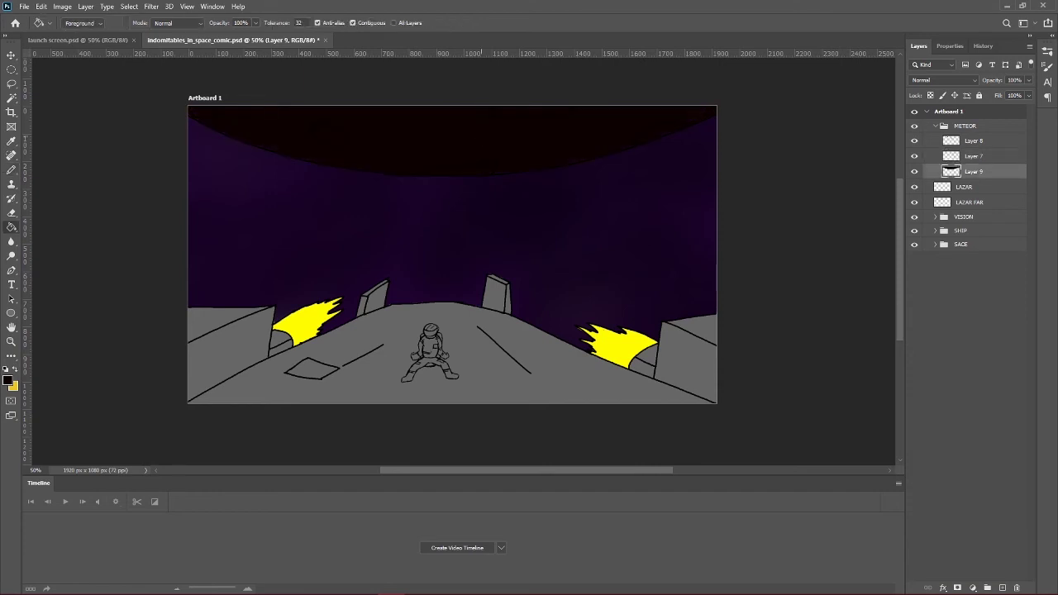